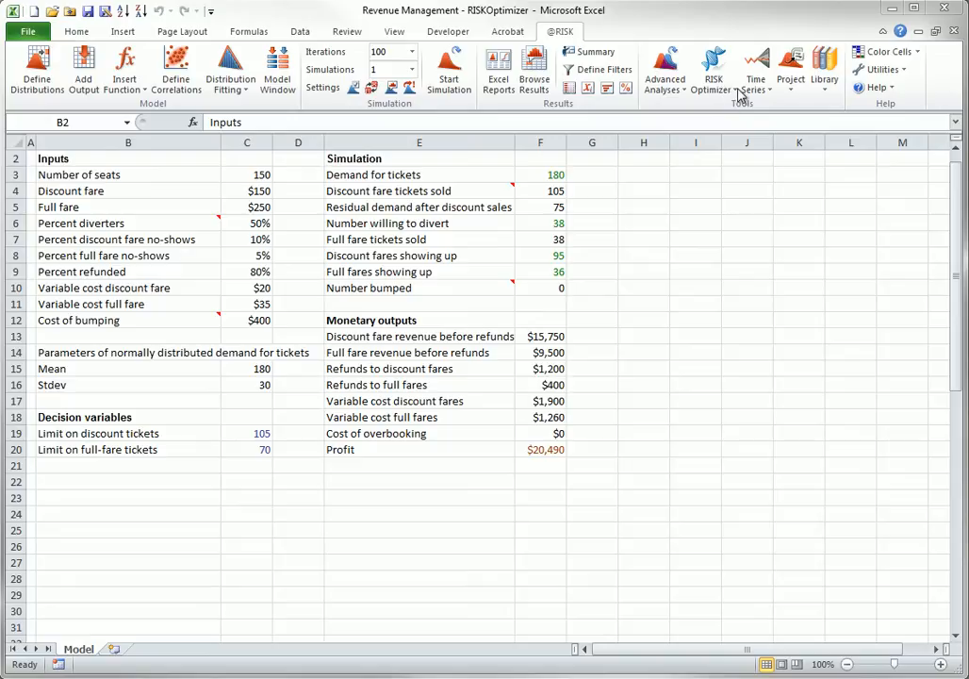
left_click(740, 94)
left_click(740, 94)
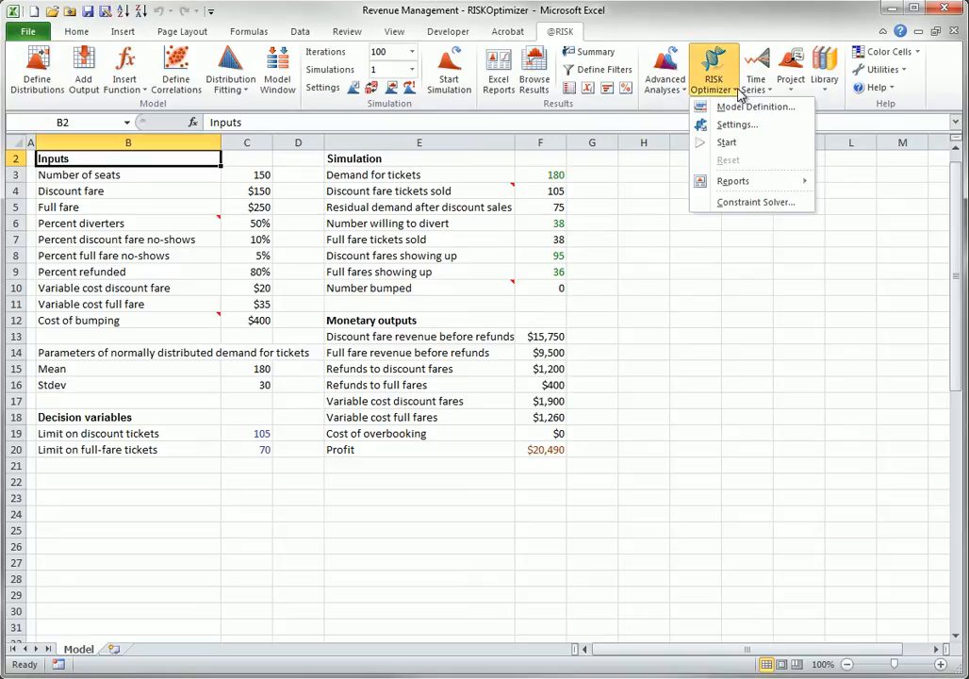
left_click(673, 251)
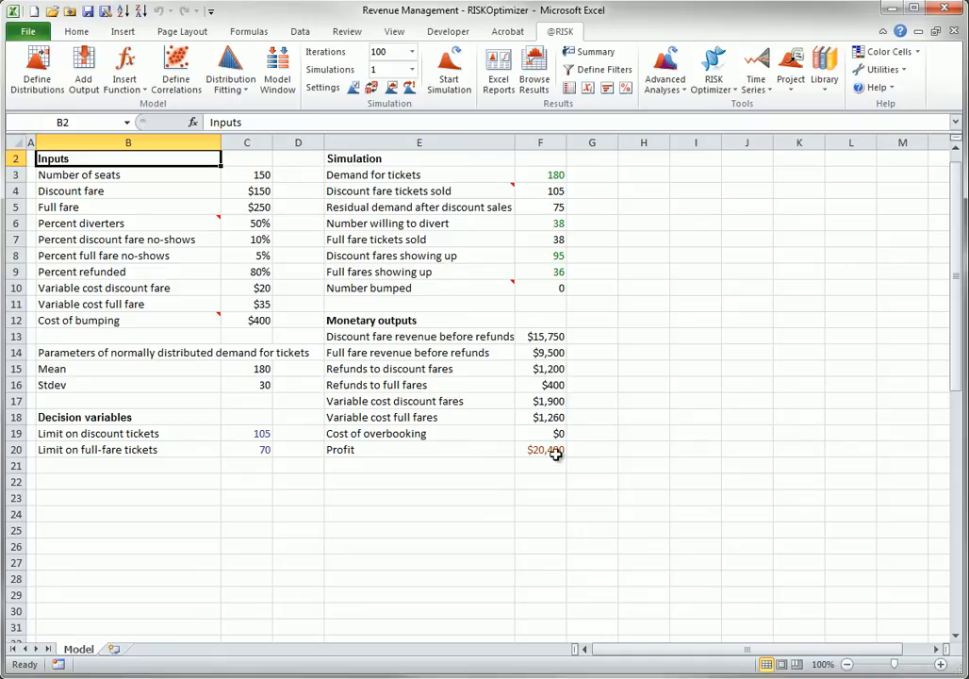
Step: Open the RISKOptimizer model definition and review the optimization goal choices and the cell being optimized
left_click(732, 98)
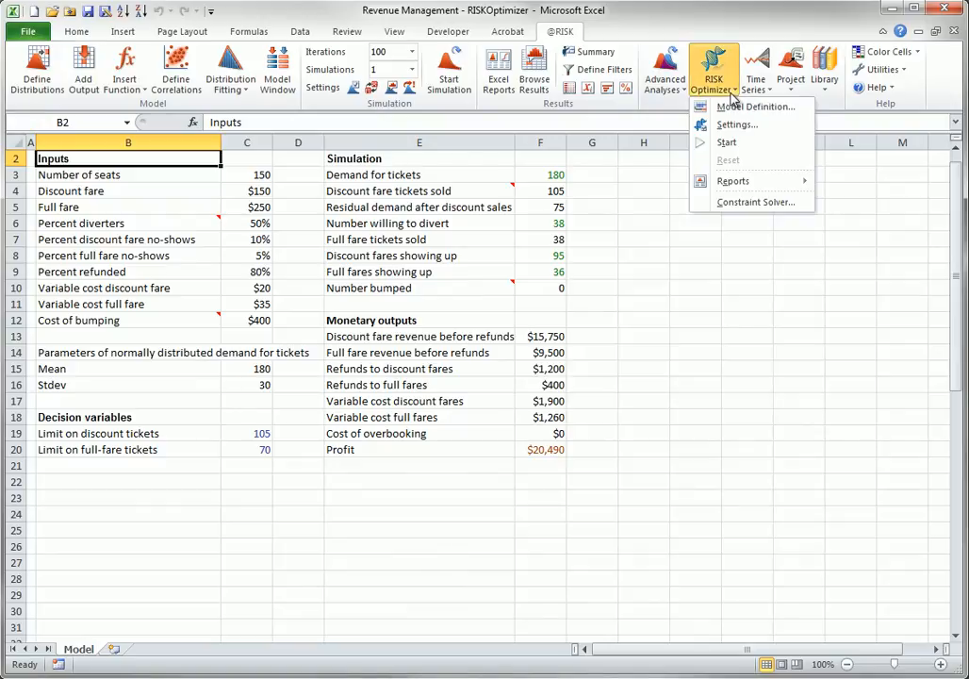
left_click(735, 105)
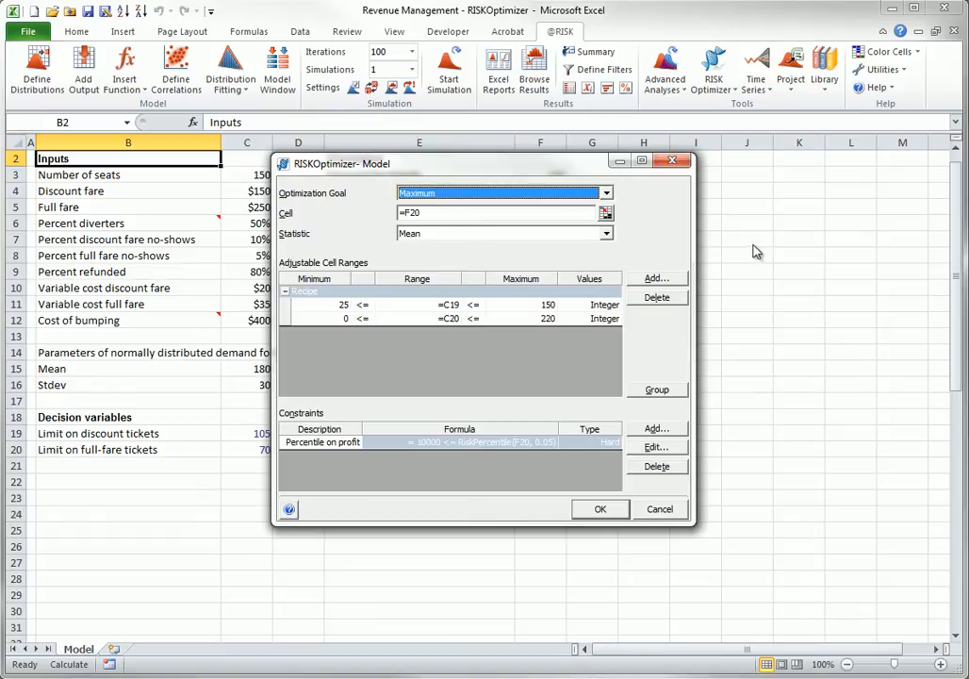
left_click(607, 194)
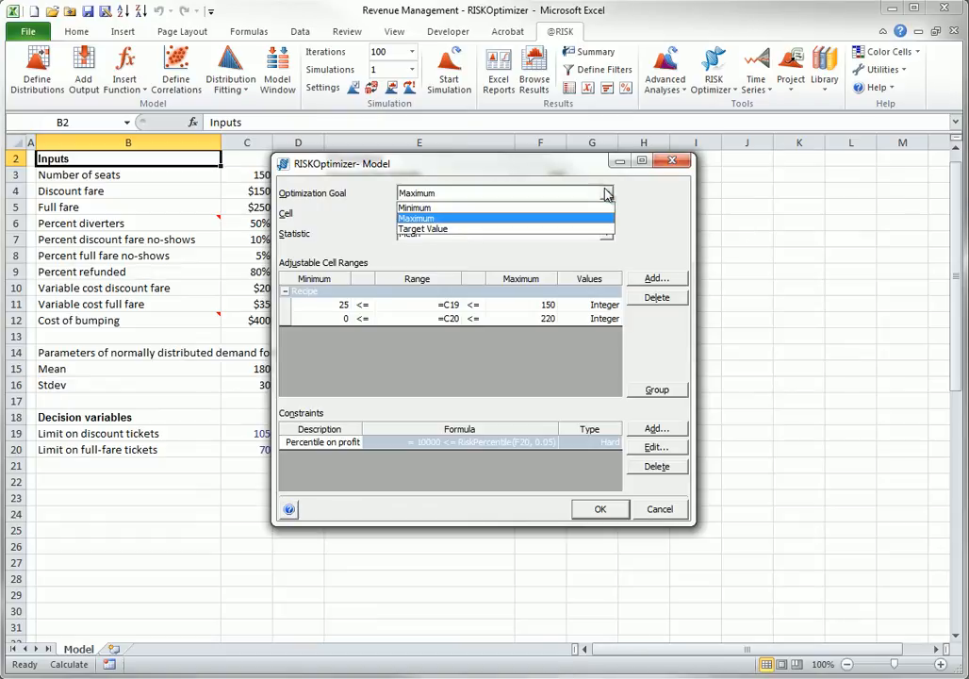
left_click(607, 193)
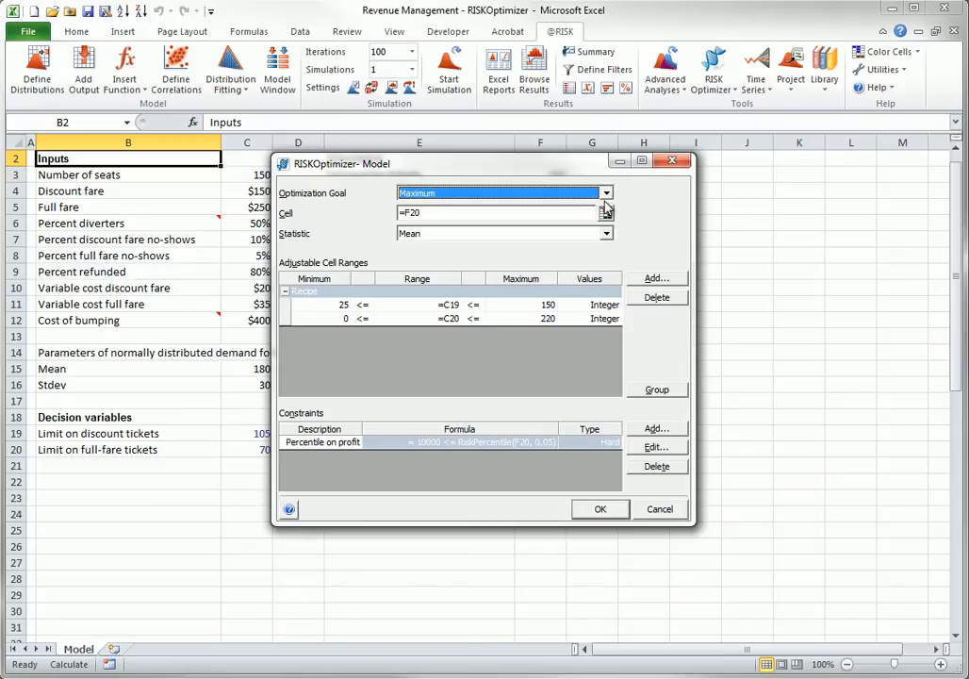
left_click(605, 213)
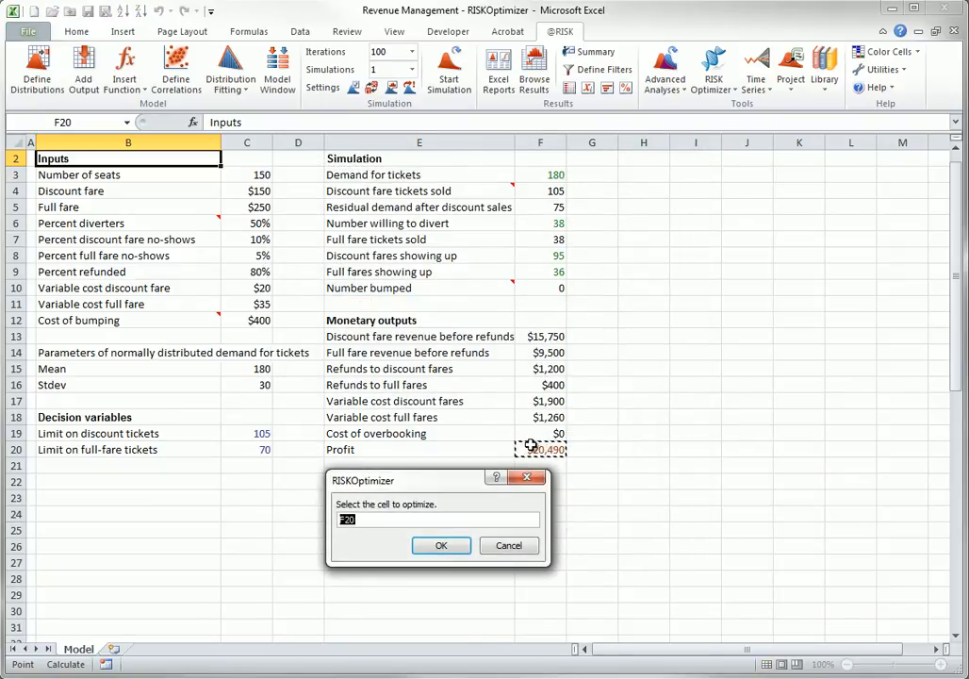
left_click(506, 550)
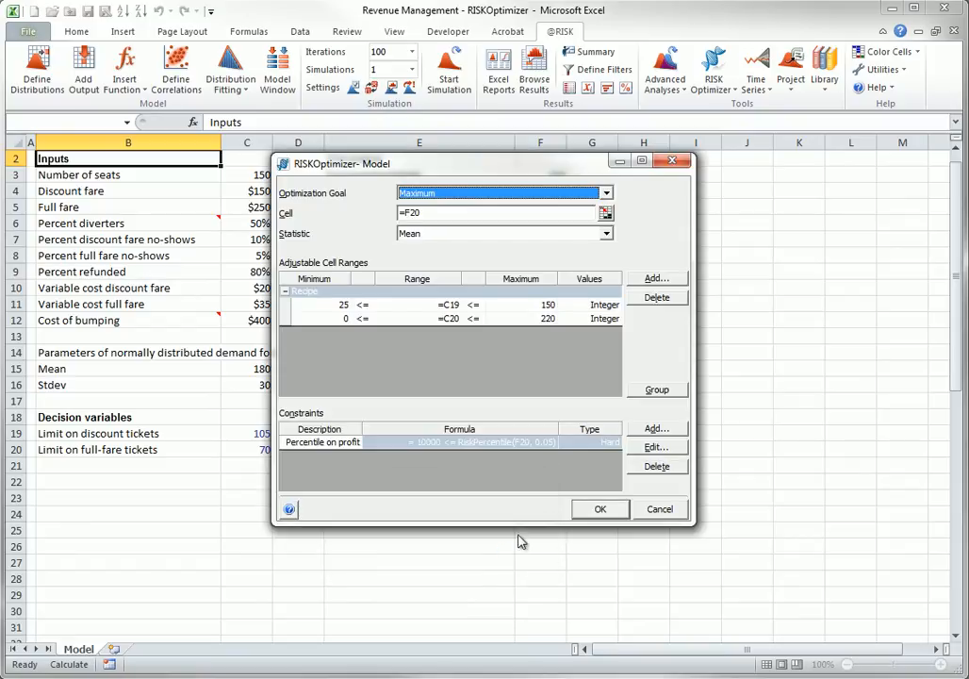
Step: Review the statistics available for the optimized cell and the value types available for adjustable cell C19
left_click(606, 234)
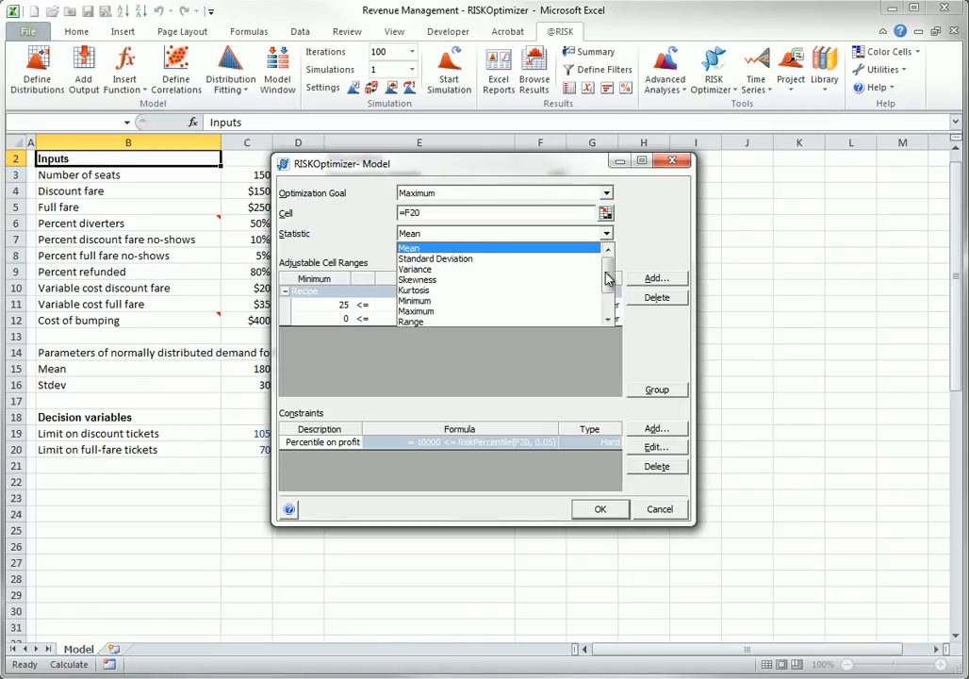
mouse_move(608, 276)
left_mouse_down()
mouse_move(604, 319)
mouse_move(611, 257)
left_mouse_up()
left_click(608, 235)
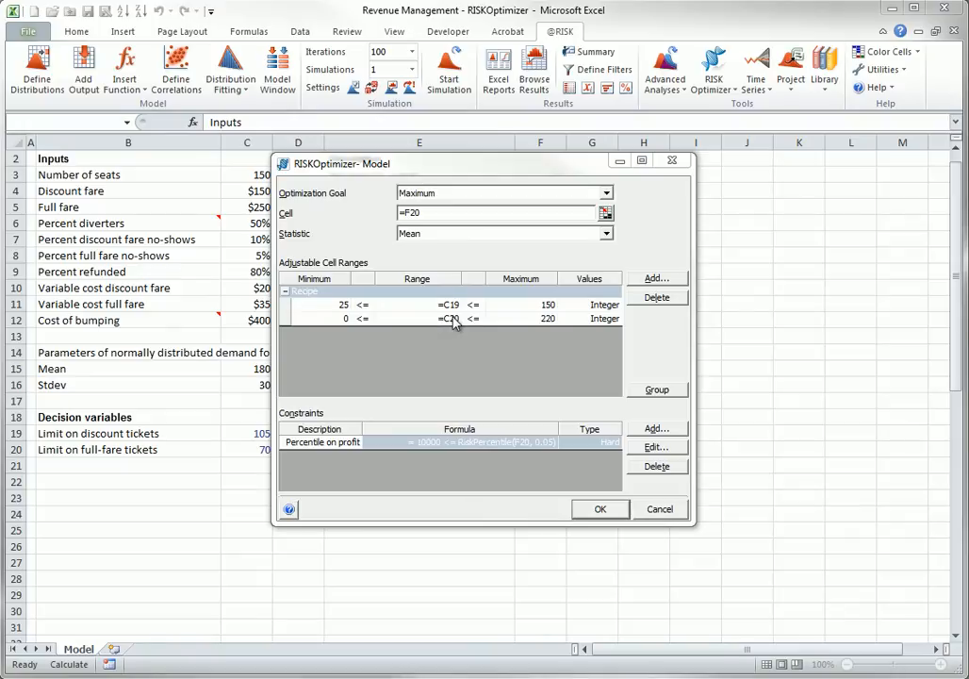
double_click(611, 311)
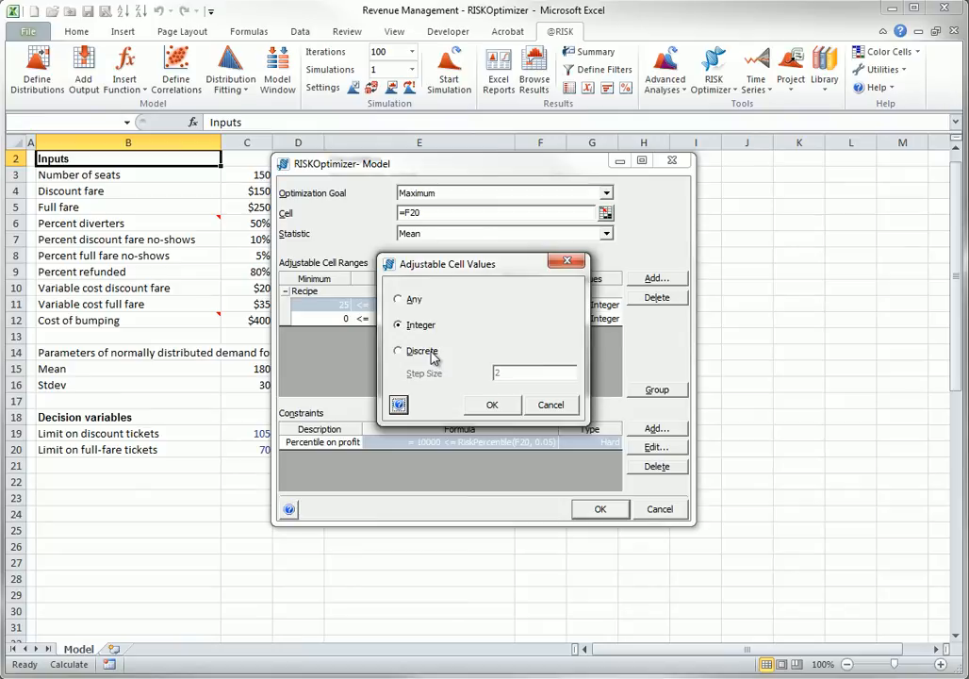
left_click(553, 404)
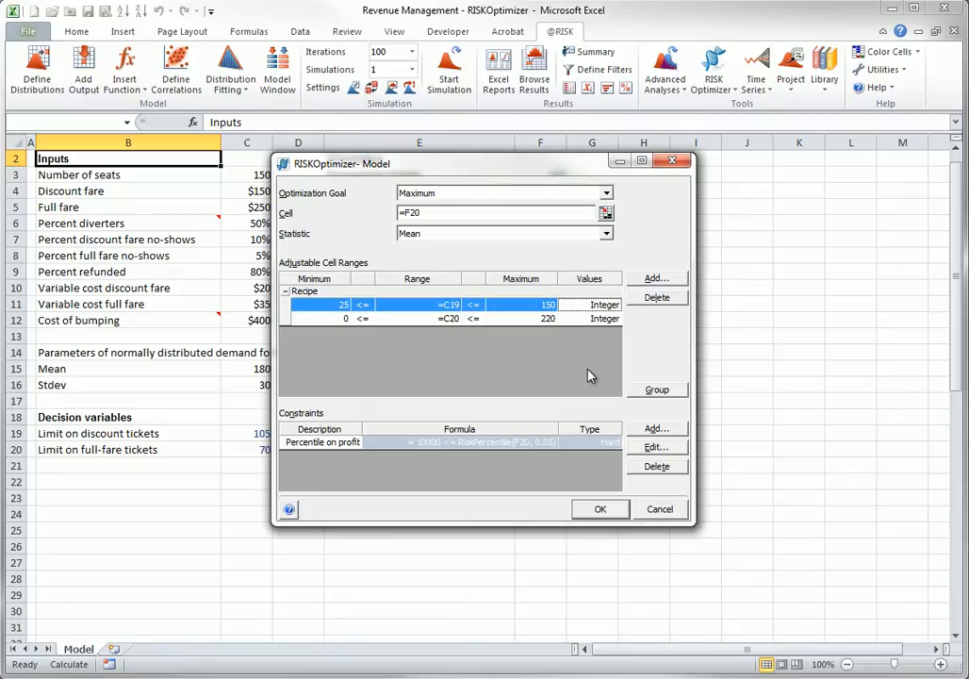
Step: Delete the C20 adjustable cell range and add the limit on full-fare tickets, cell C20, back as an adjustable range
left_click(451, 319)
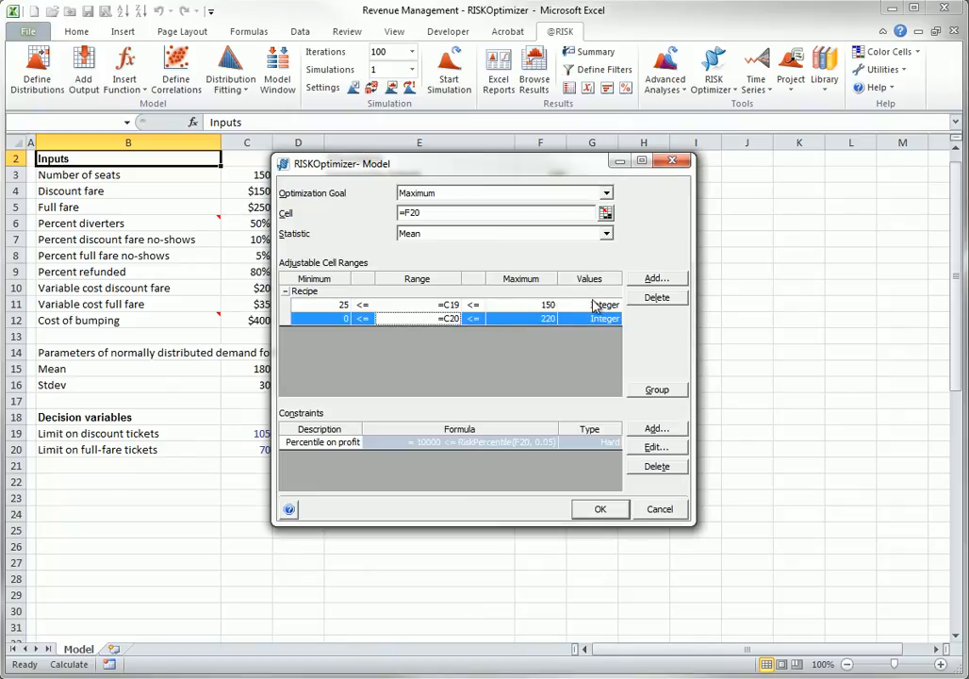
left_click(655, 299)
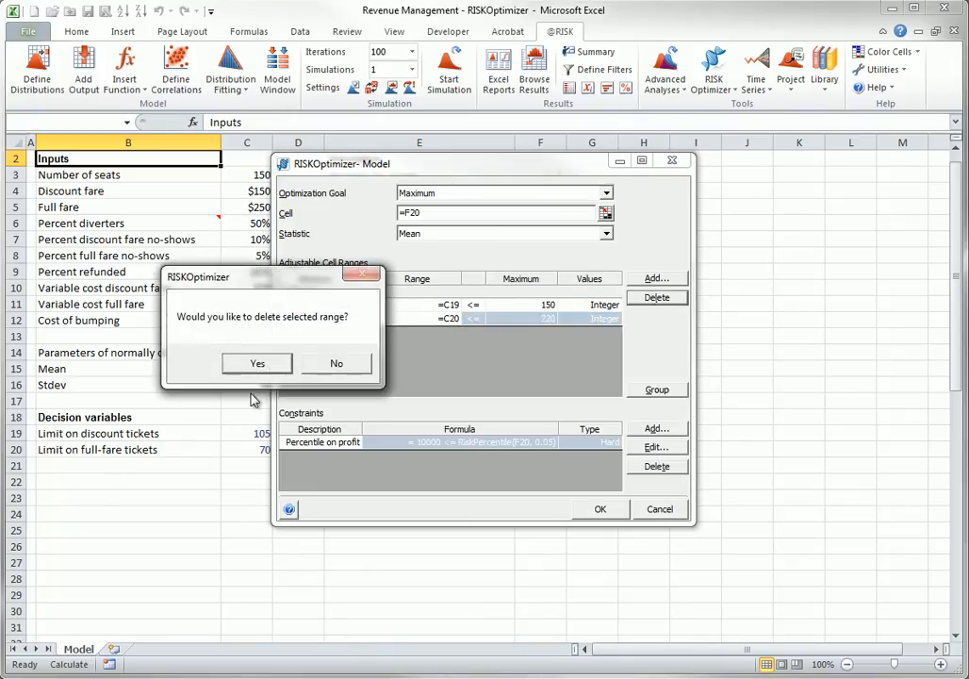
left_click(257, 363)
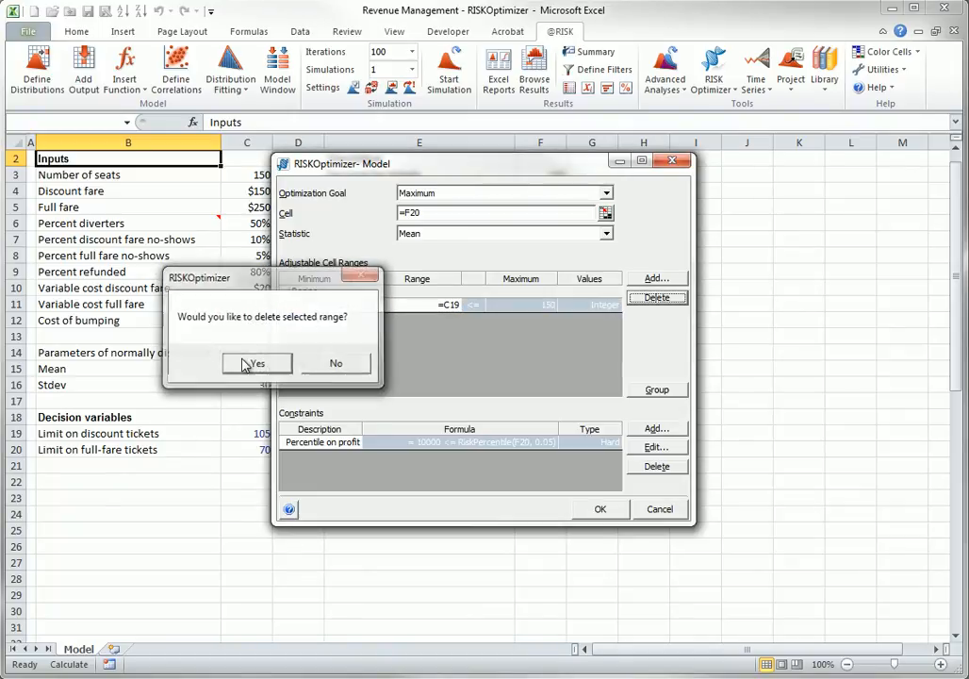
left_click(655, 280)
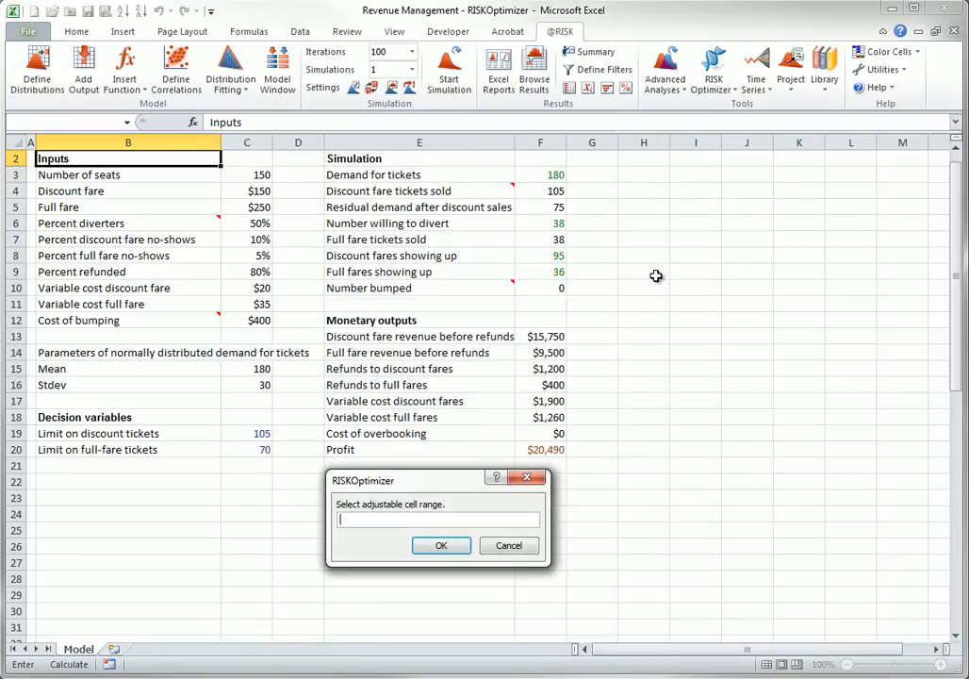
left_click(262, 449)
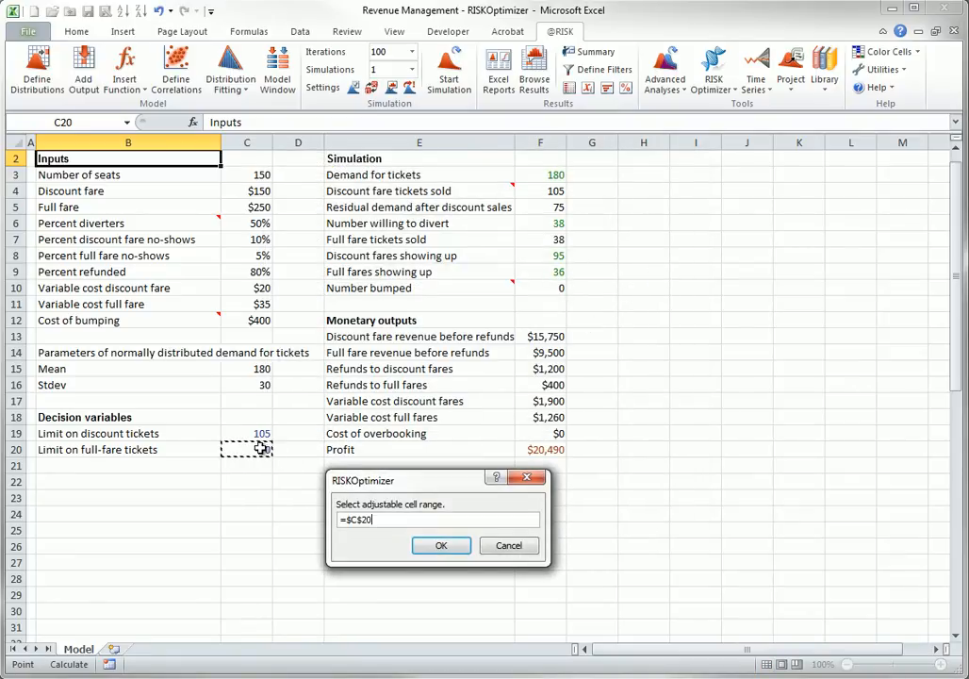
left_click(443, 547)
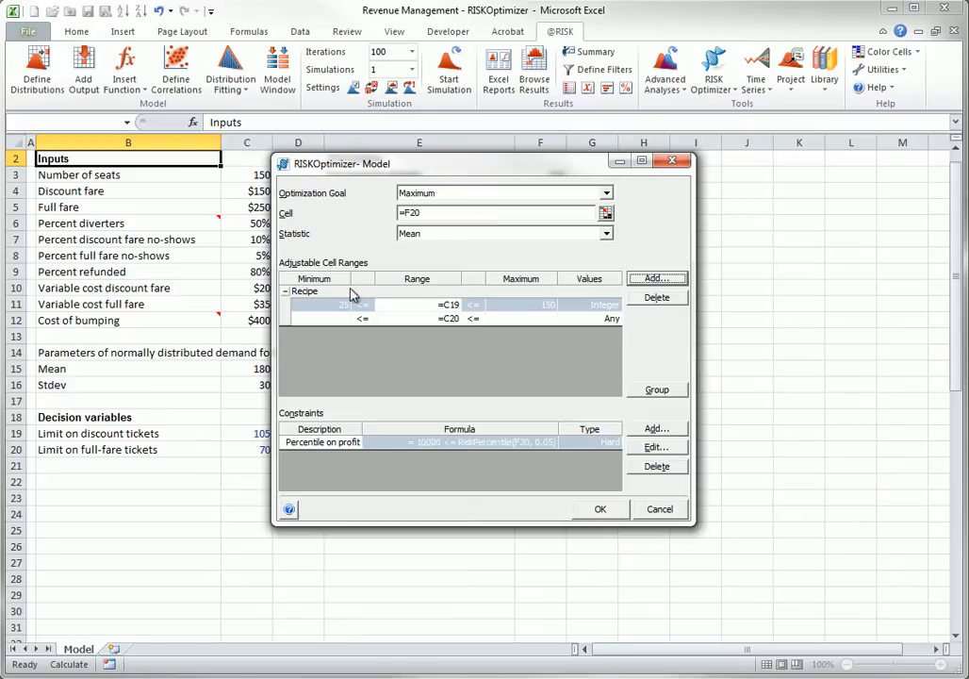
Step: Limit the C20 adjustable range to a minimum of 0, a maximum of 220 and Integer values
left_click(346, 320)
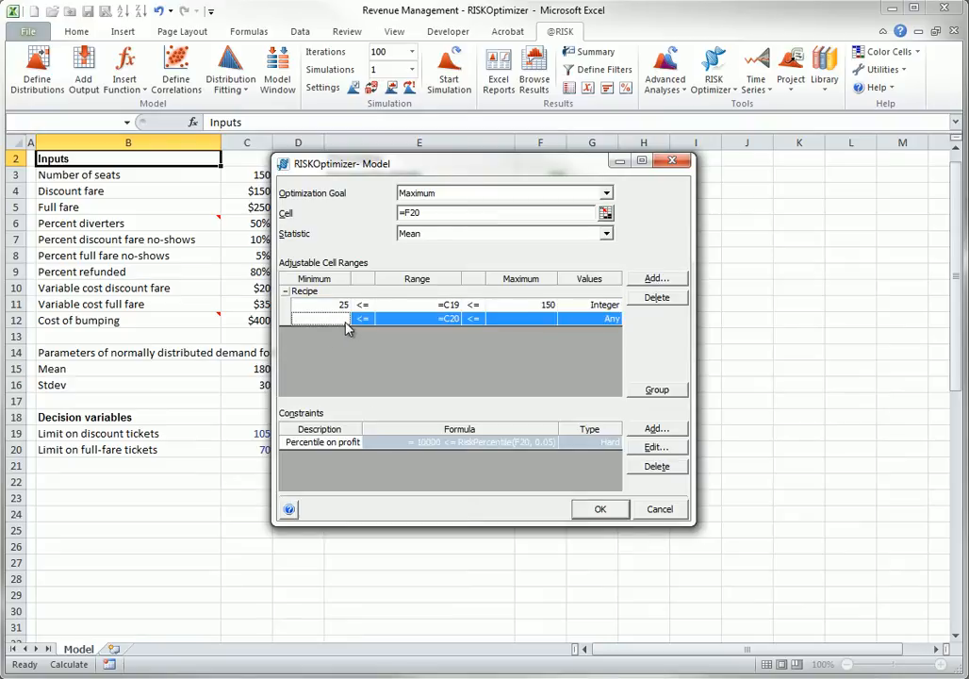
type("0")
left_click(551, 318)
type("220")
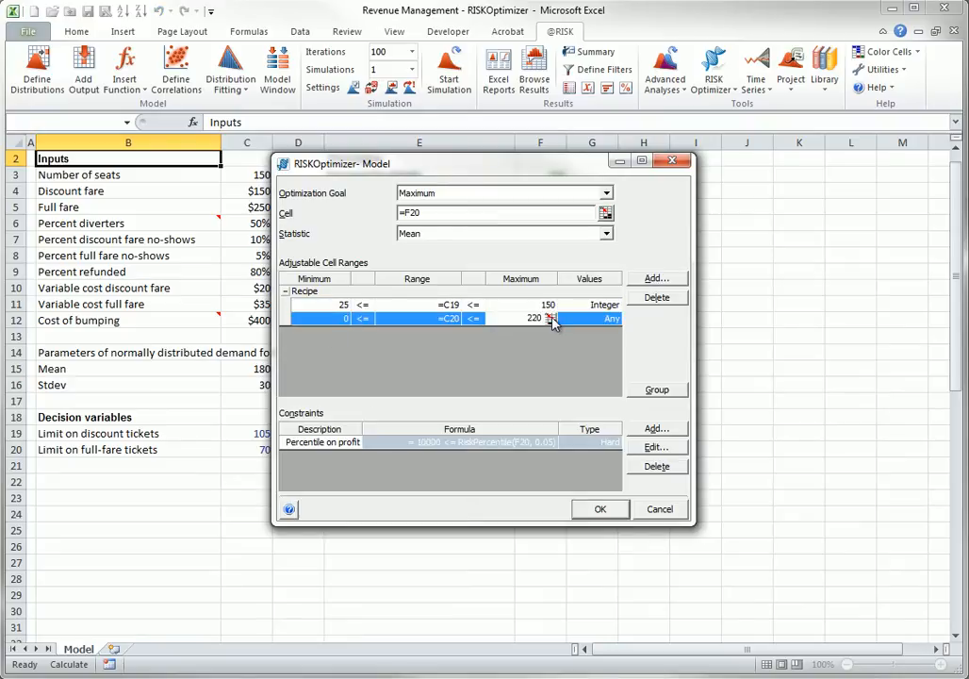
left_click(609, 317)
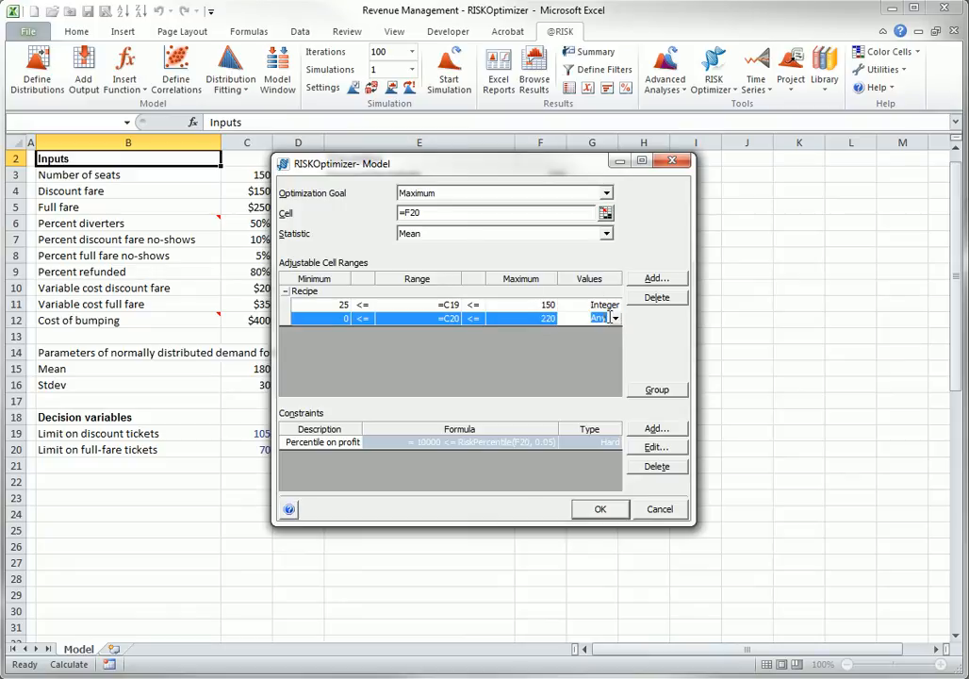
left_click(615, 318)
left_click(437, 331)
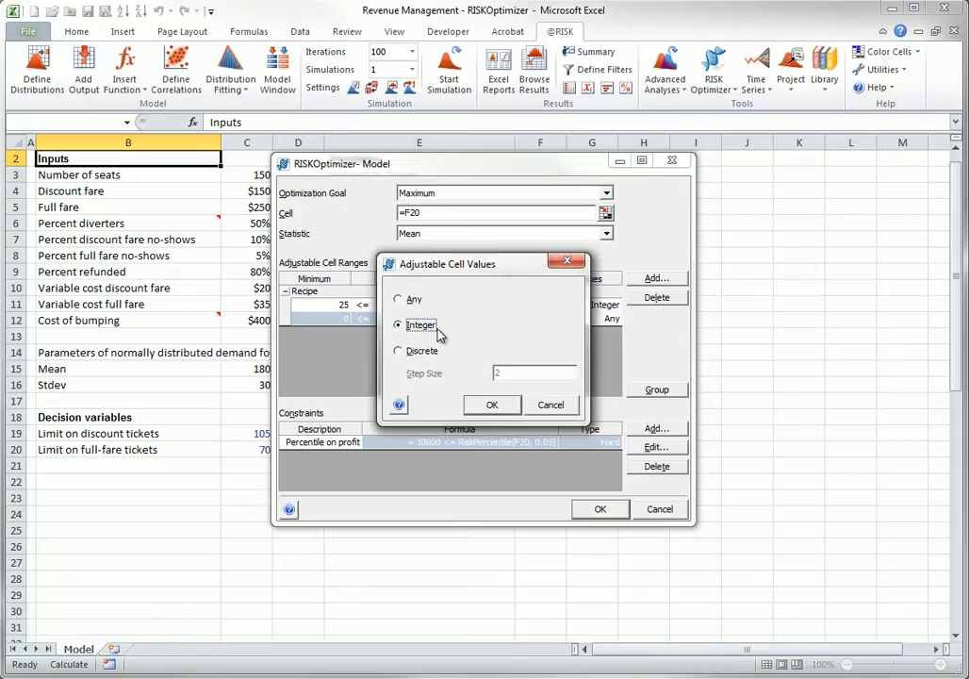
left_click(491, 404)
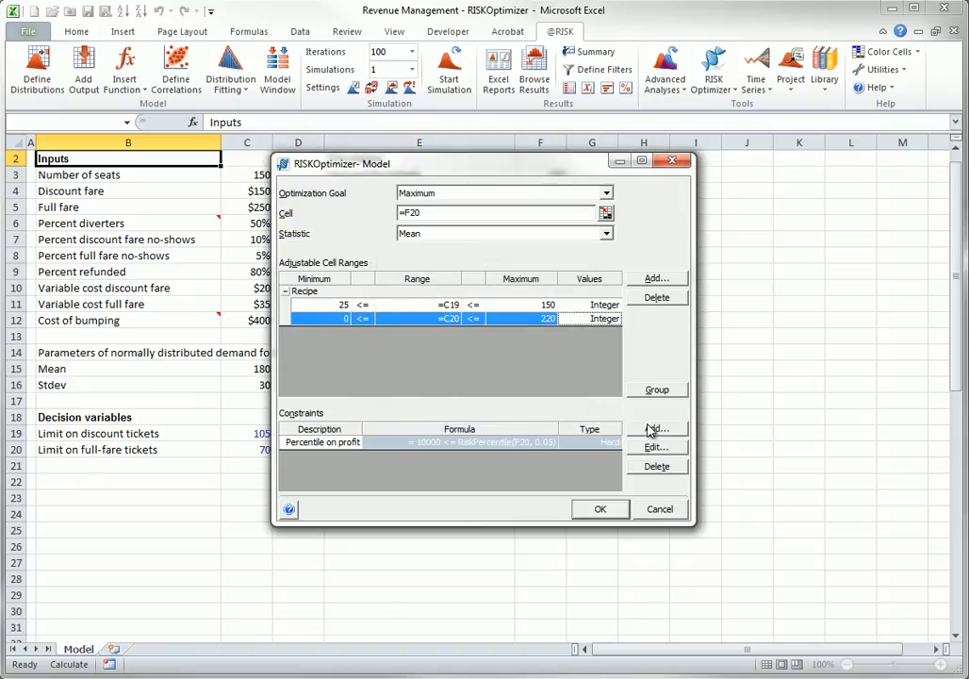
Step: Replace the "Percentile on profit" constraint with a new one described as "Percentile for profit" on profit cell F20
left_click(655, 468)
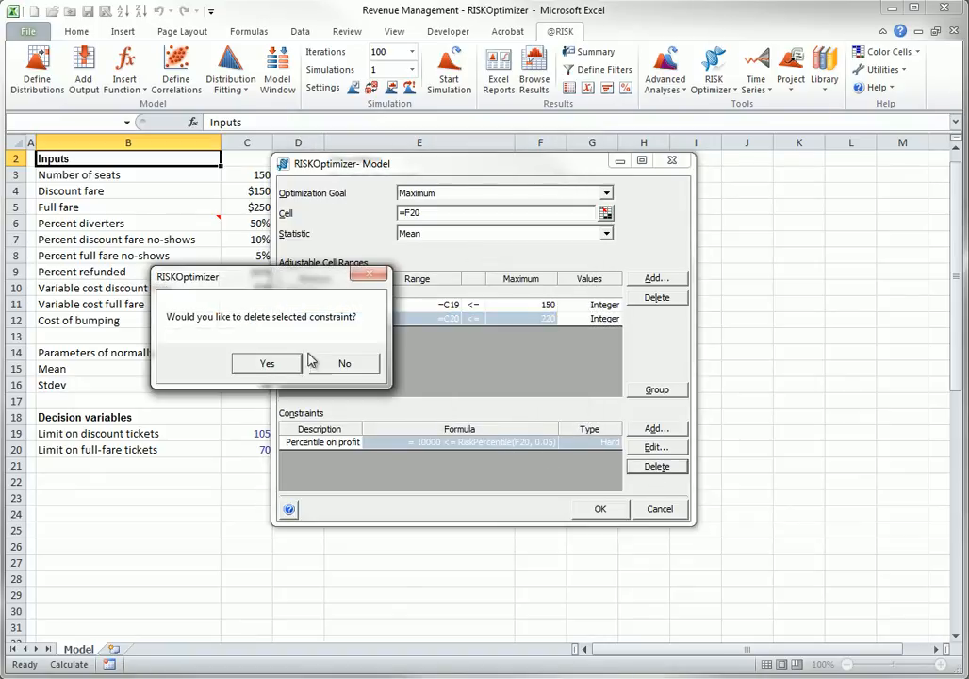
left_click(272, 363)
left_click(655, 430)
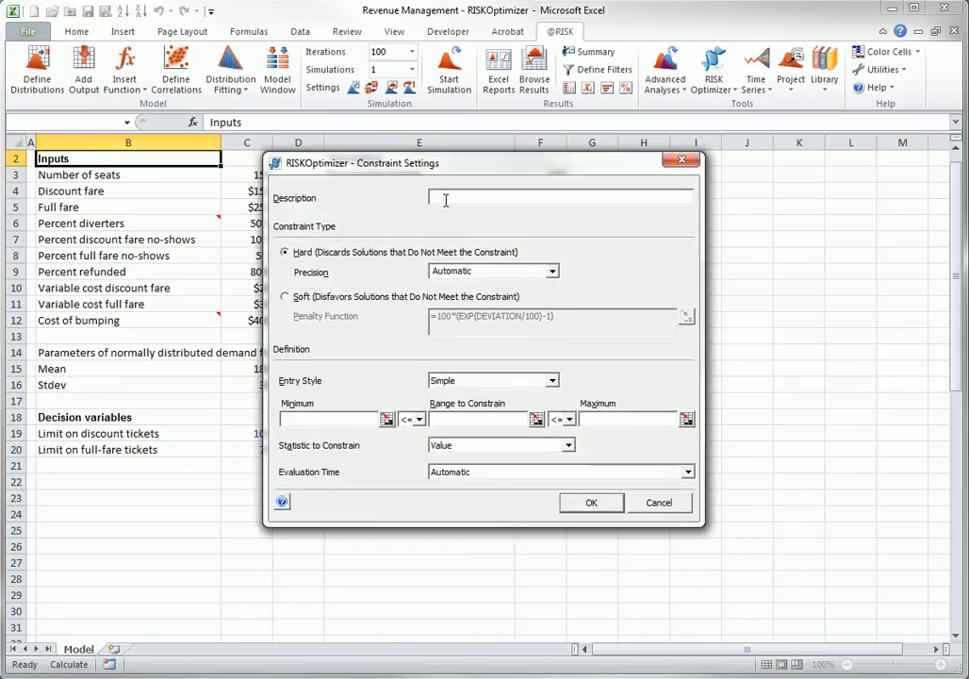
type("Percentile for profit")
left_click(536, 419)
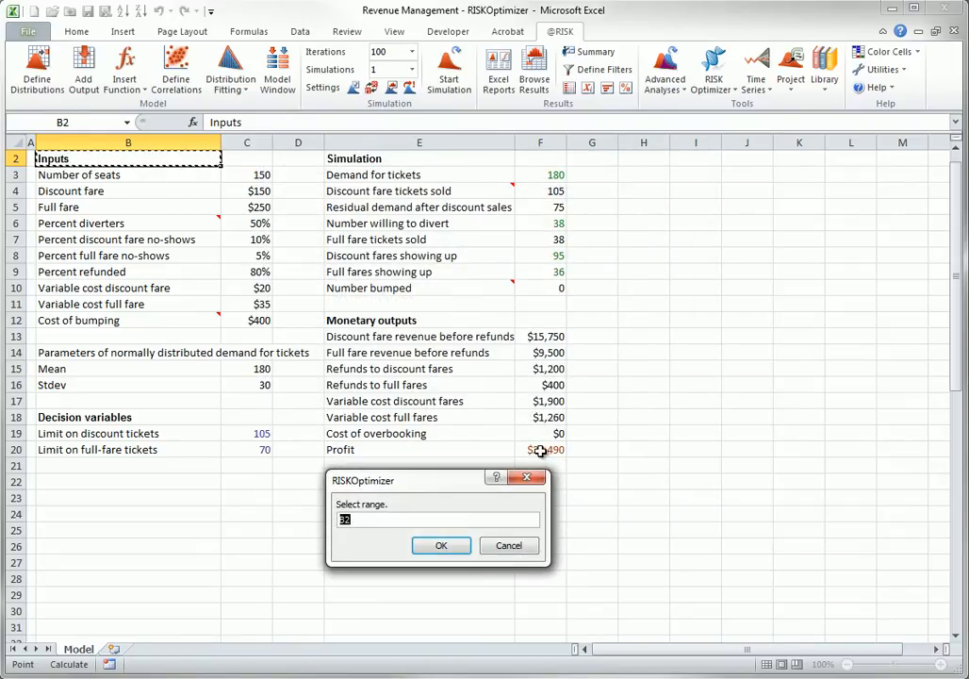
left_click(543, 451)
left_click(441, 547)
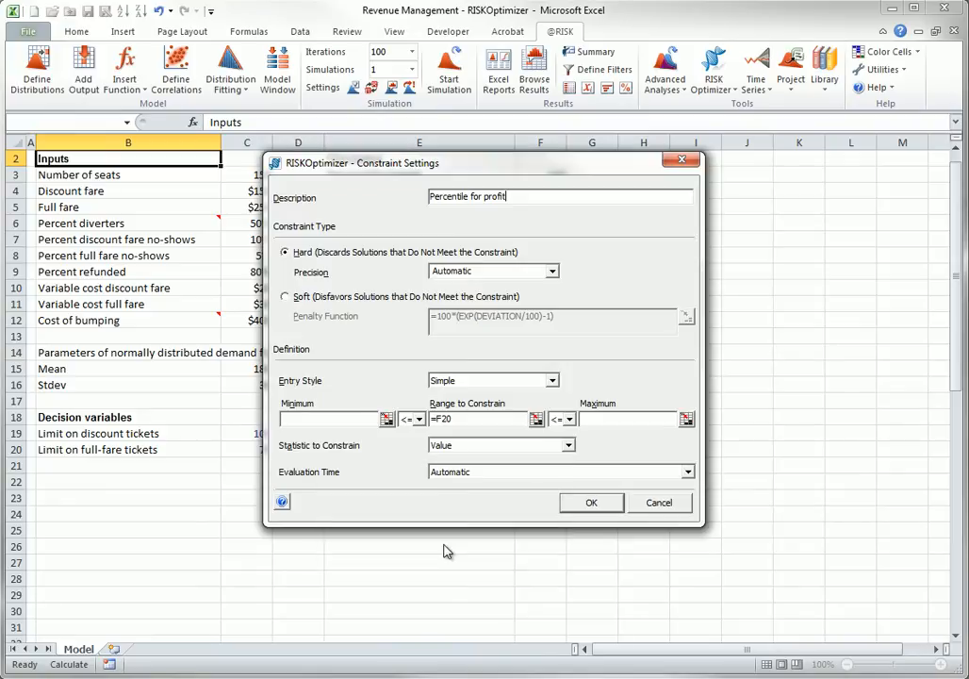
Step: Constrain the Percentile (X for given P) at .05 to a minimum of 10000, and accept the constraint and the model definition
left_click(568, 446)
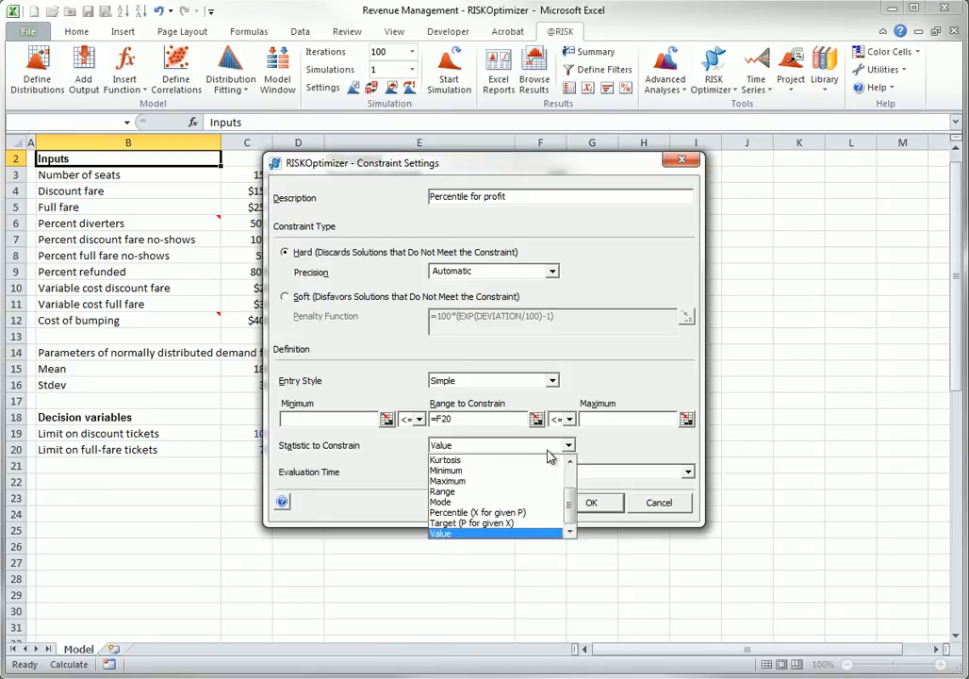
left_click(468, 517)
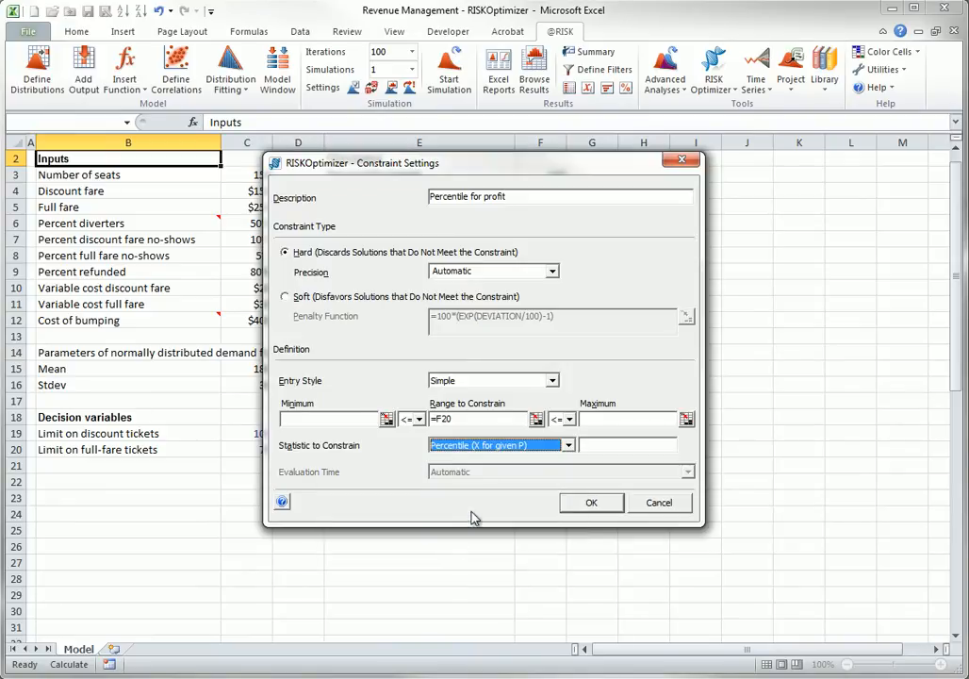
left_click(593, 447)
type(".05")
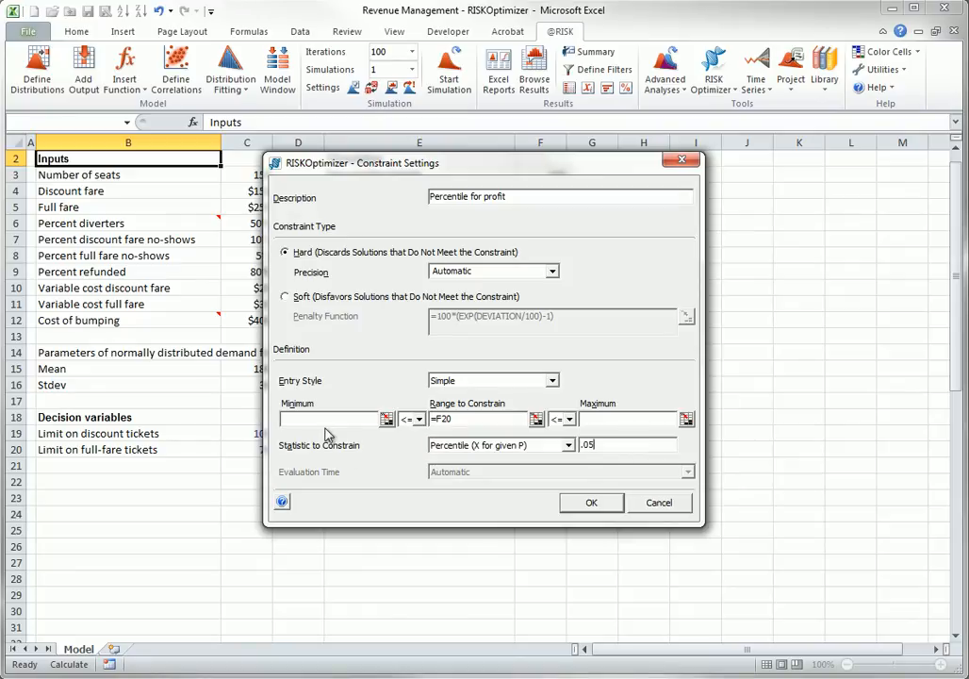
left_click(355, 414)
type("10000")
left_click(592, 507)
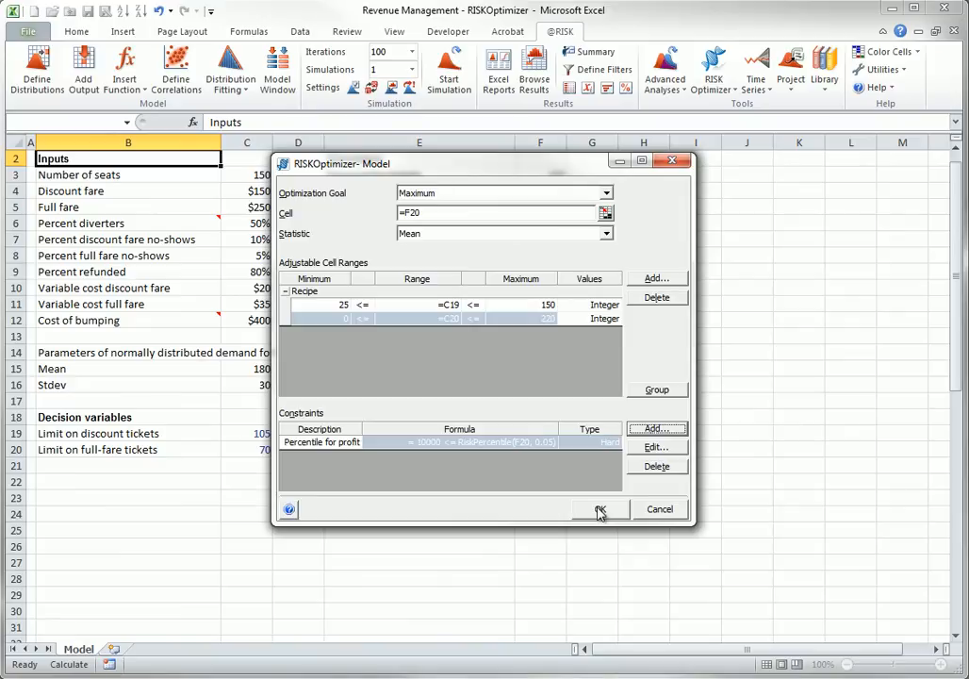
left_click(599, 510)
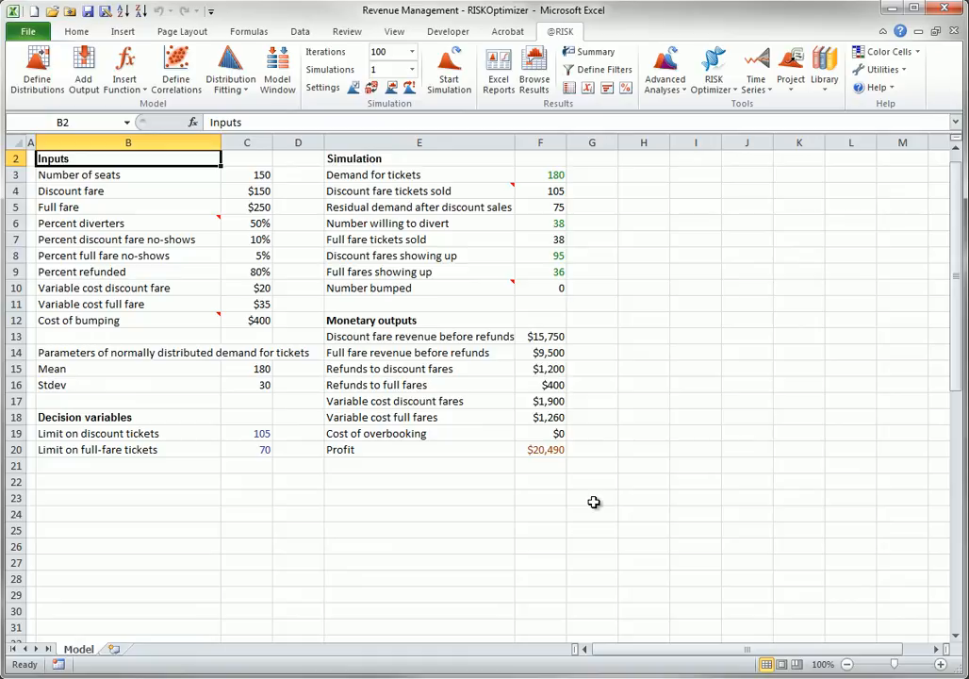
Step: Examine the runtime options in the RISKOptimizer optimization settings without changing them
left_click(734, 91)
left_click(728, 127)
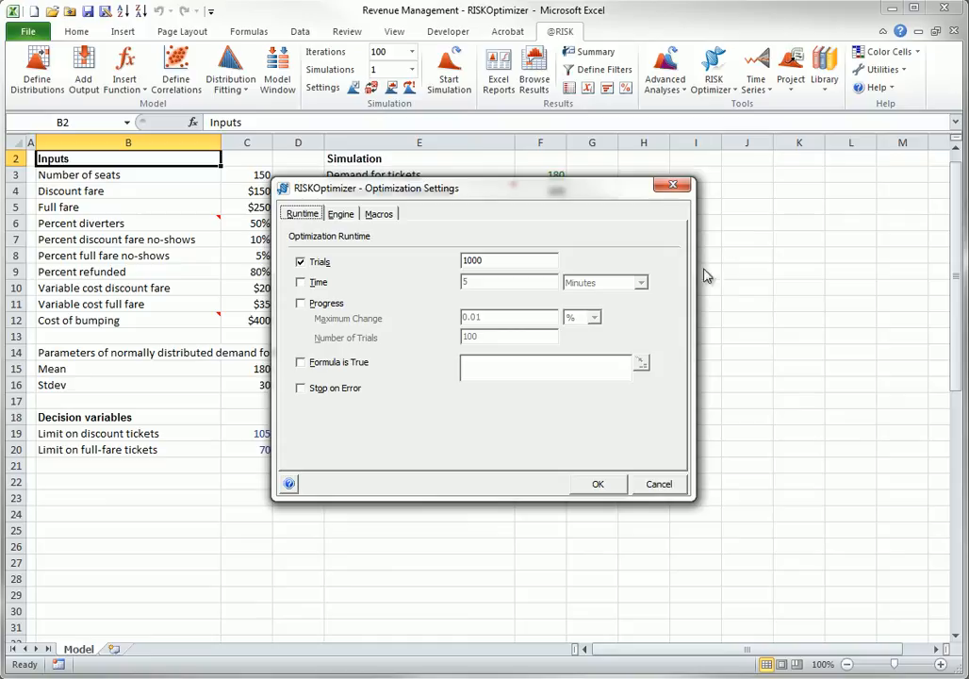
left_click(642, 484)
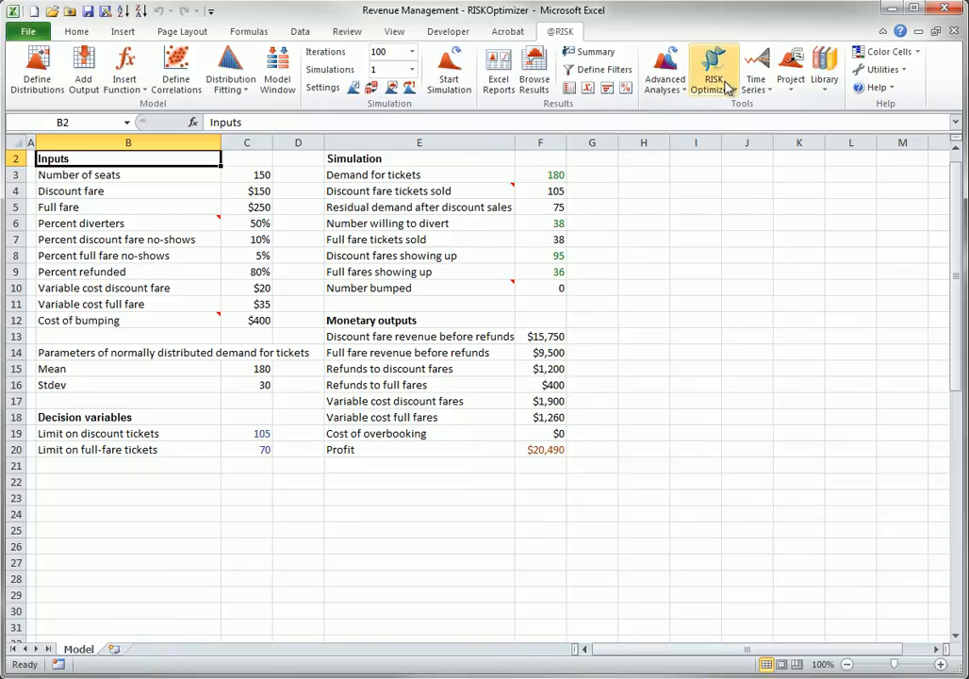
Step: Run the RISKOptimizer optimization to completion and accept the best solution without restoring the original adjustable cell values or generating reports
left_click(732, 88)
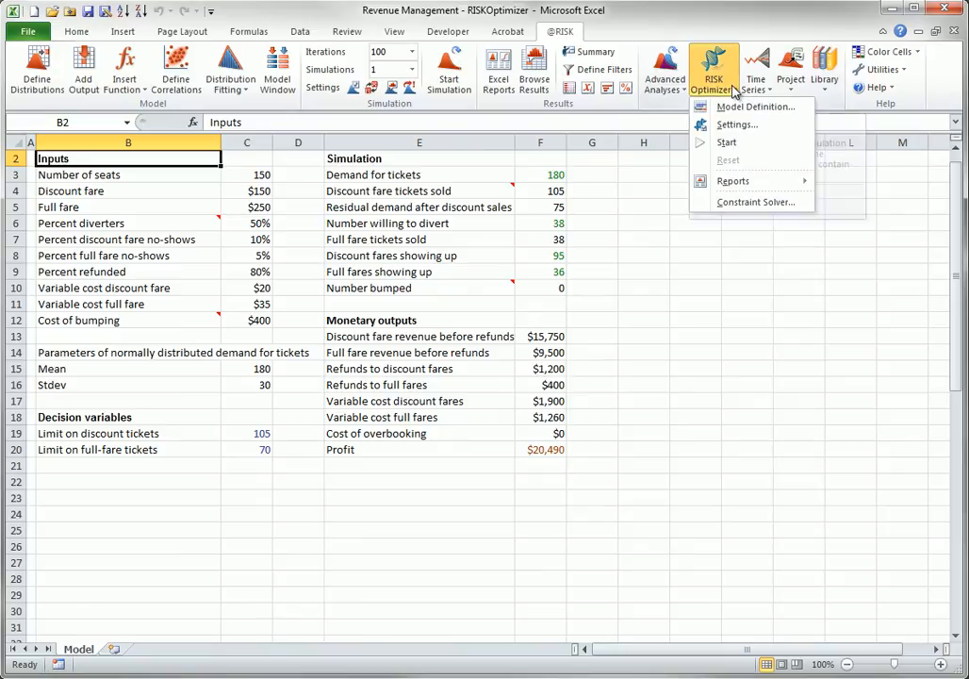
left_click(726, 142)
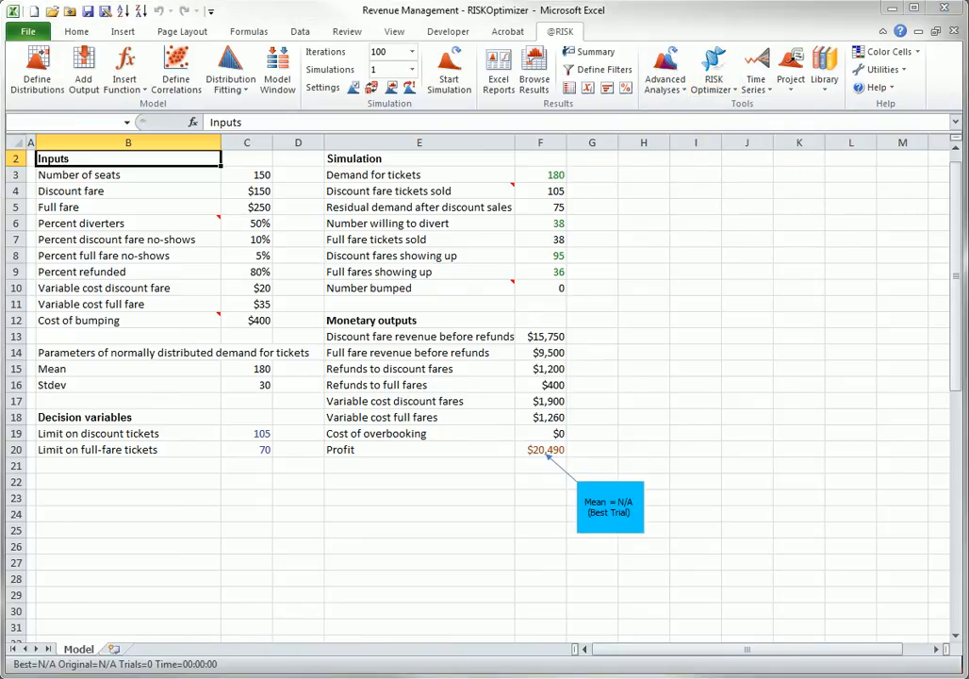
left_click_drag(137, 389, 249, 409)
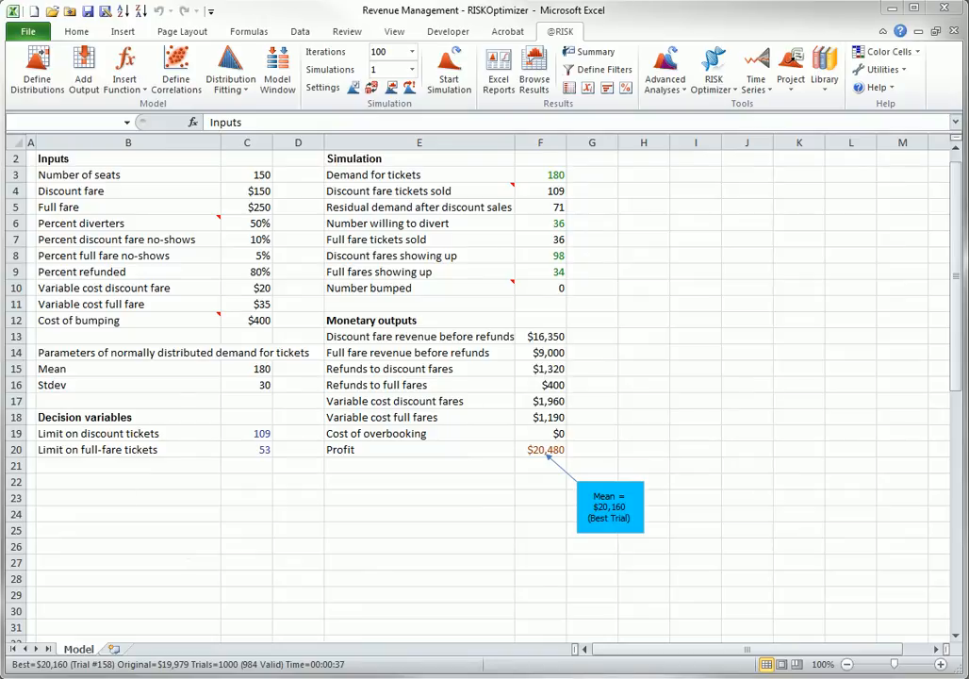
left_click_drag(458, 157, 493, 112)
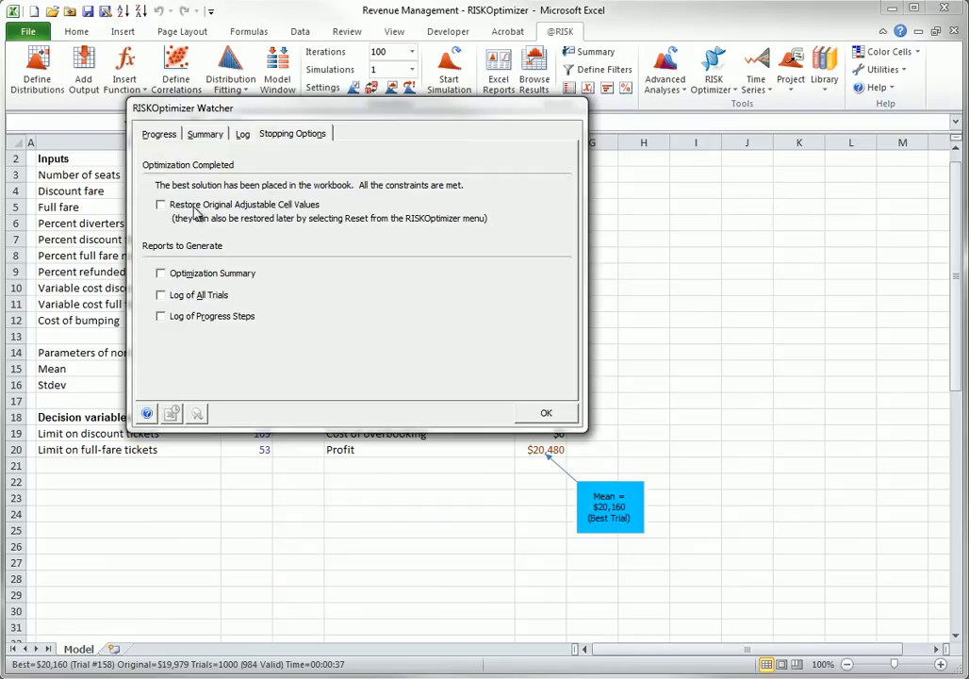
left_click(542, 413)
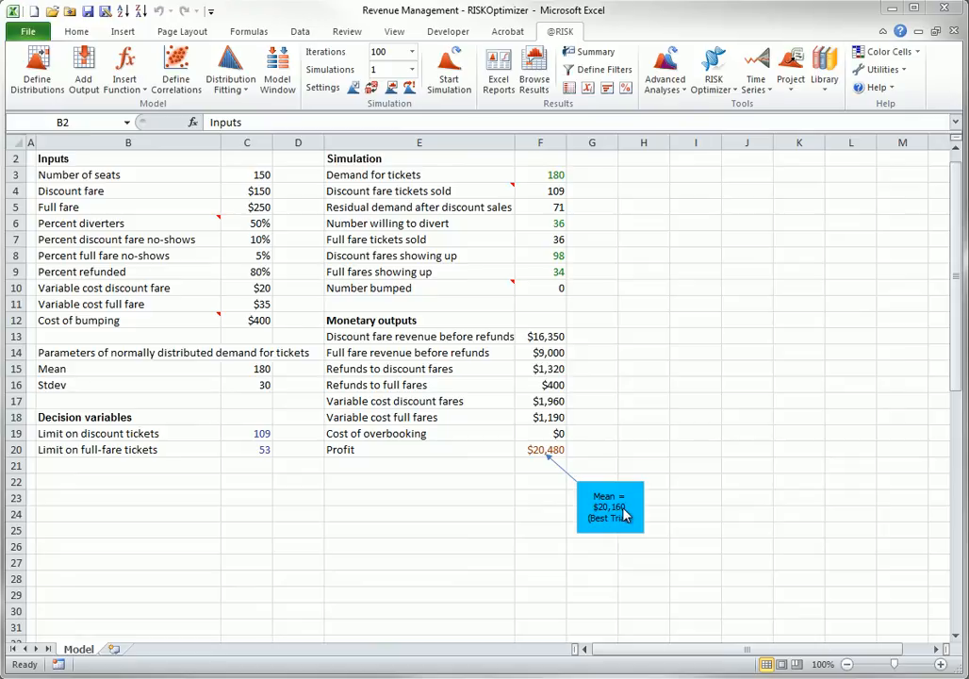
left_click(733, 84)
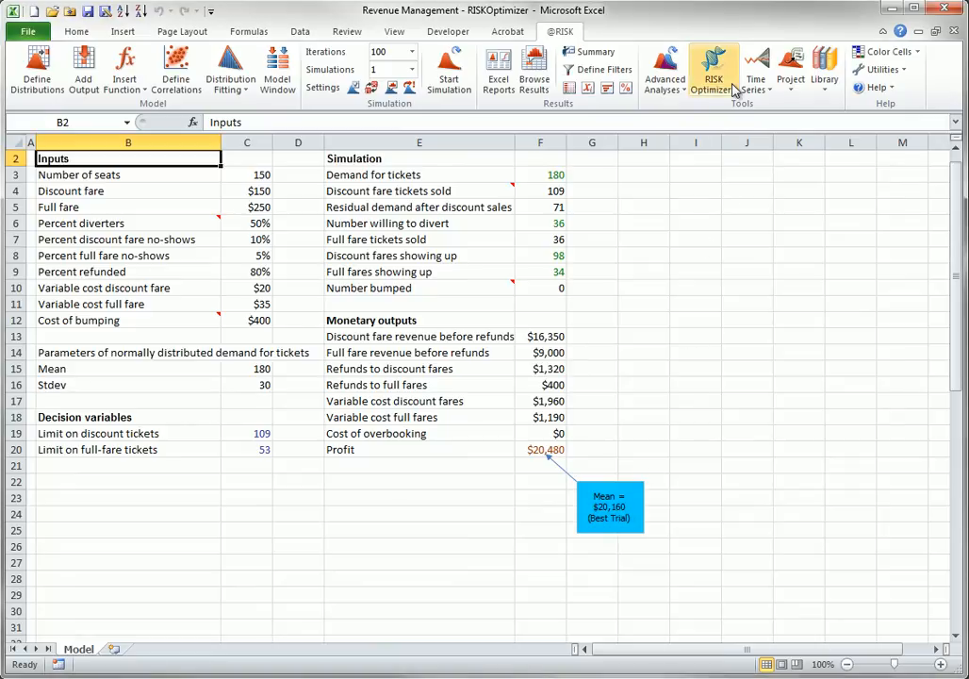
left_click(732, 87)
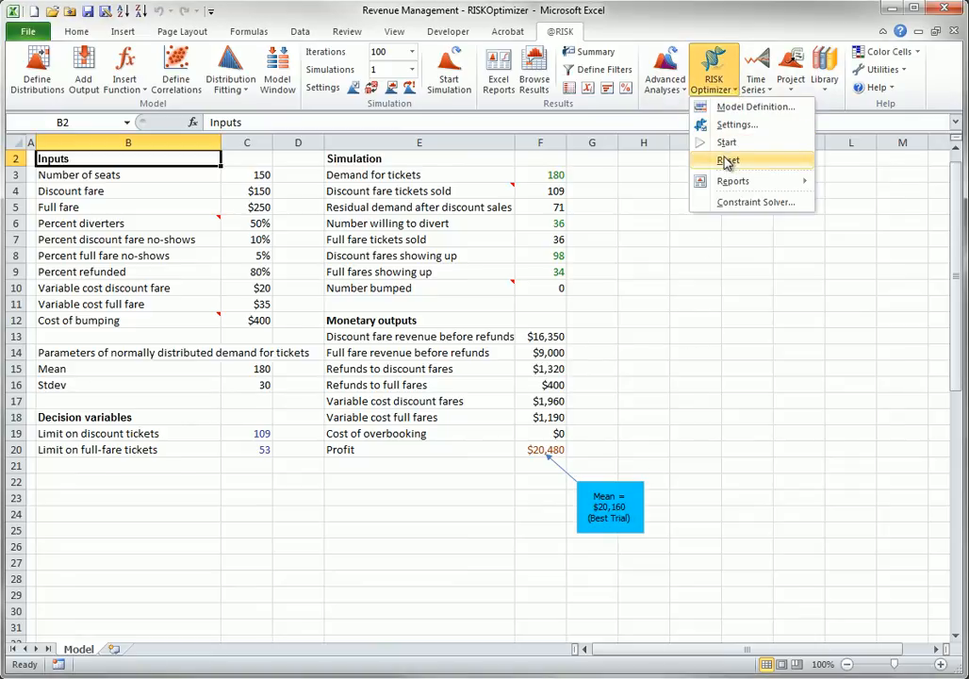
left_click(698, 305)
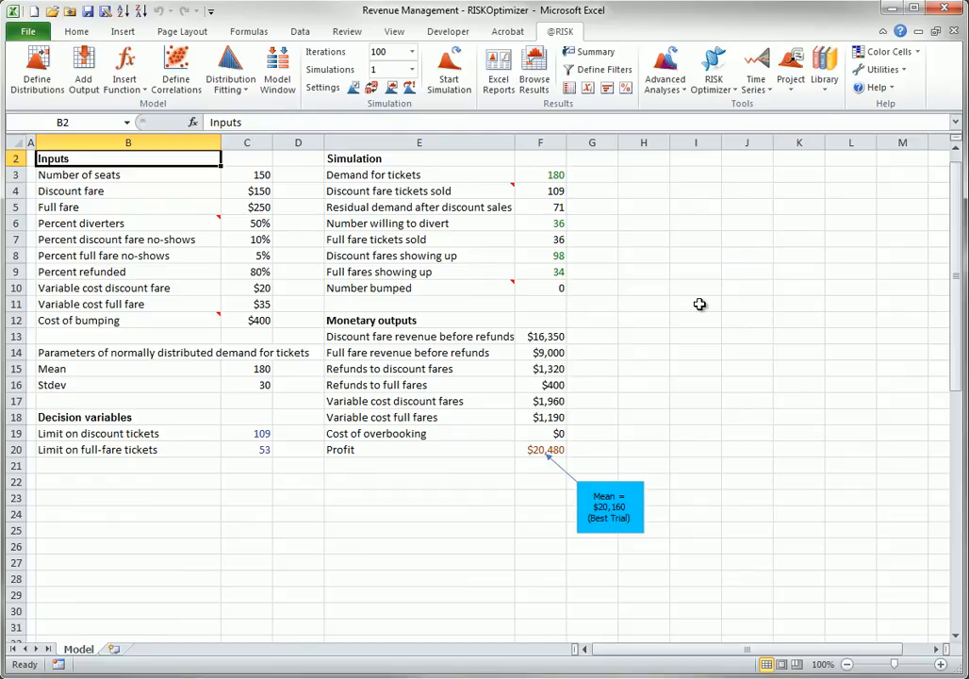
Step: Reopen the RISKOptimizer model definition for the profit optimization
left_click(715, 83)
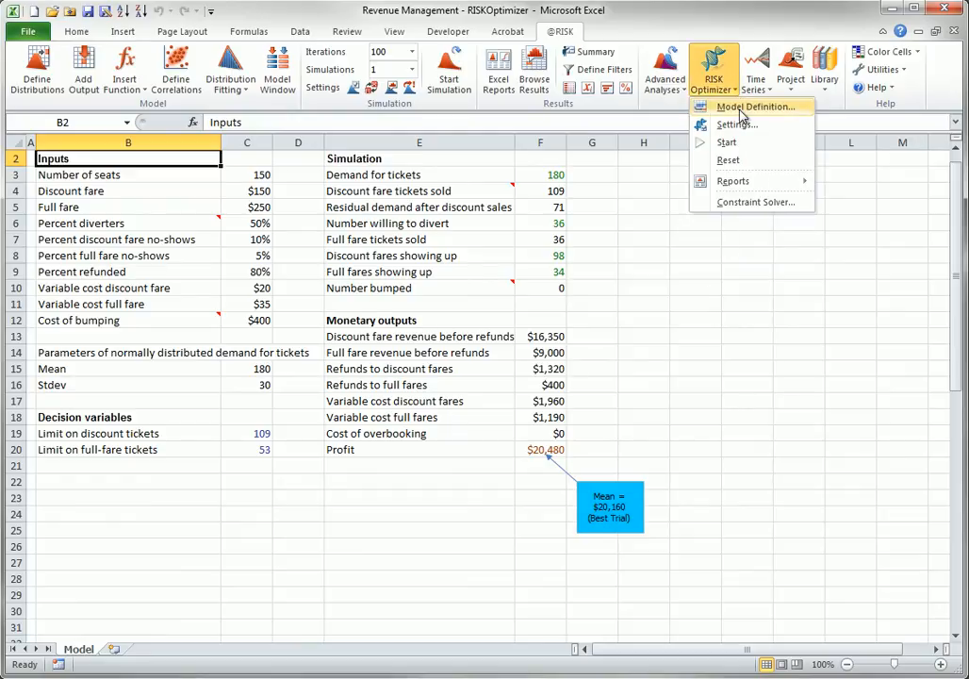
left_click(743, 115)
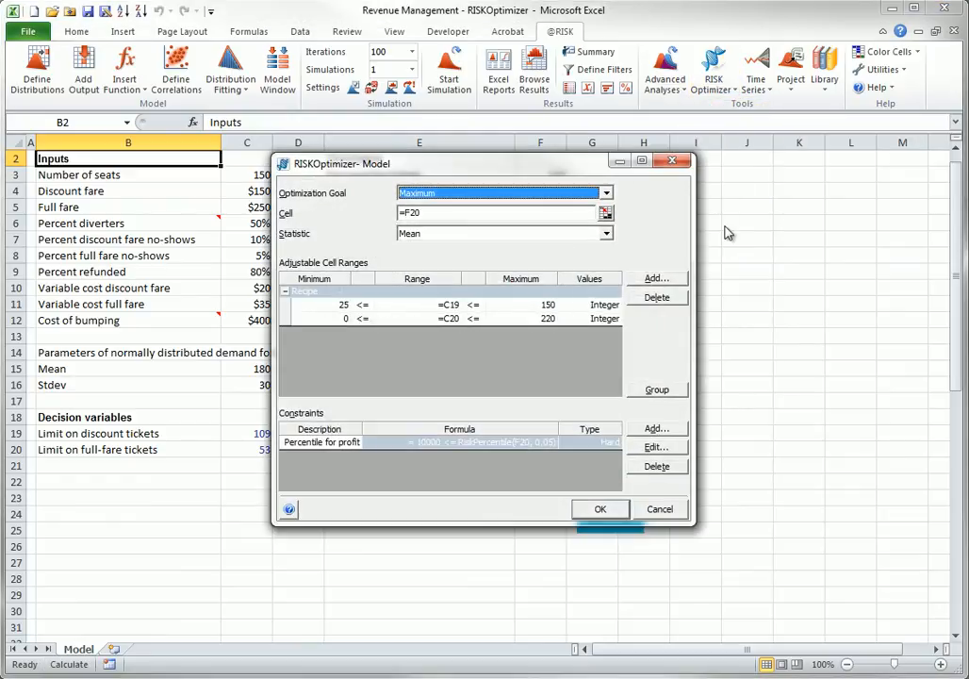